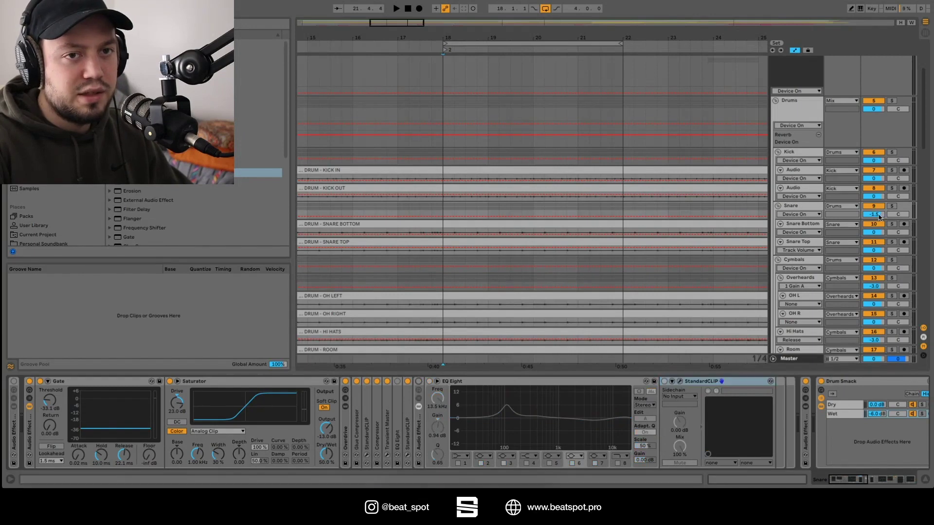
Solo the Snare group and compare its playback with the EQ Eight and StandardCLIP rack switched on and off.
{"action": "left_click", "coordinate": [891, 206]}
{"action": "key", "text": "space"}
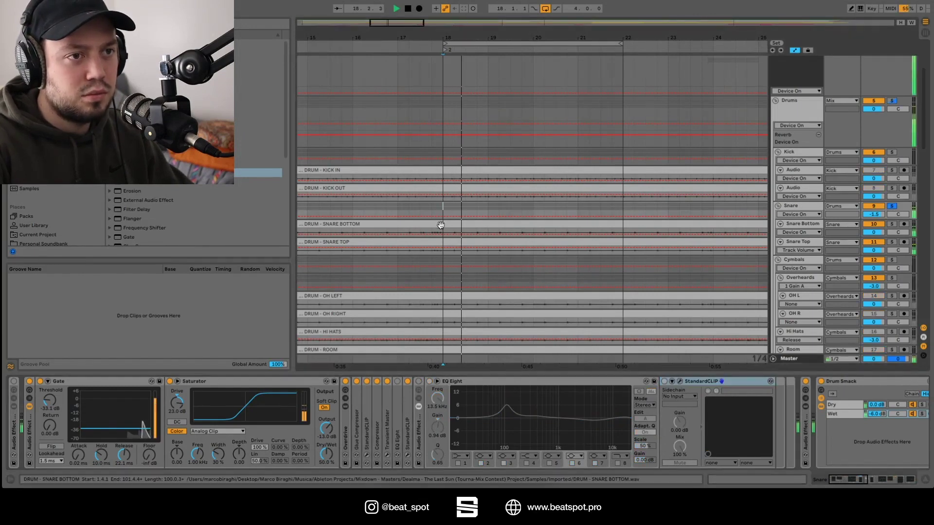
{"action": "left_click", "coordinate": [418, 381]}
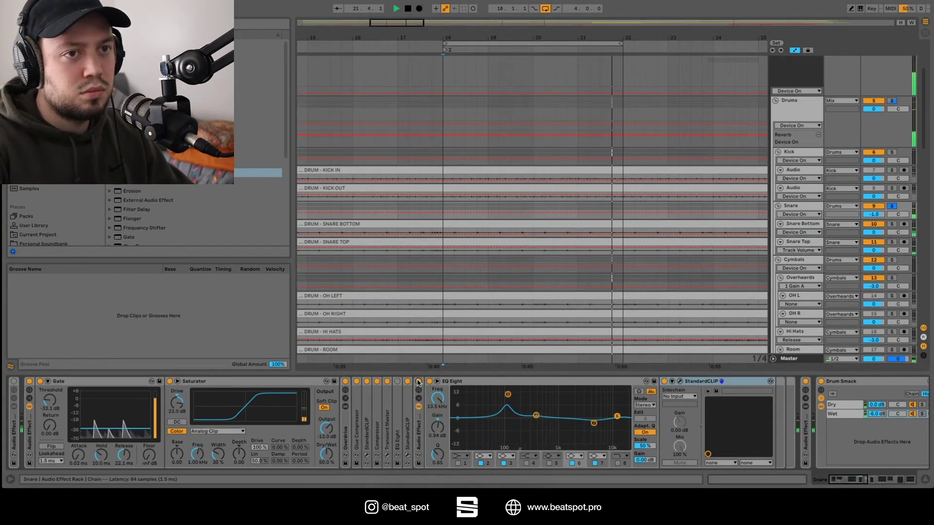
{"action": "left_click", "coordinate": [418, 382]}
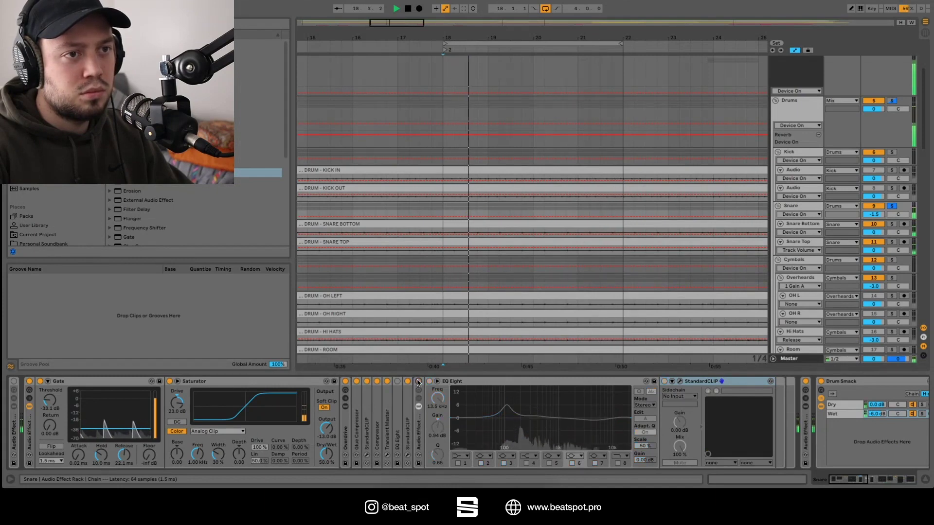
{"action": "left_click", "coordinate": [418, 381]}
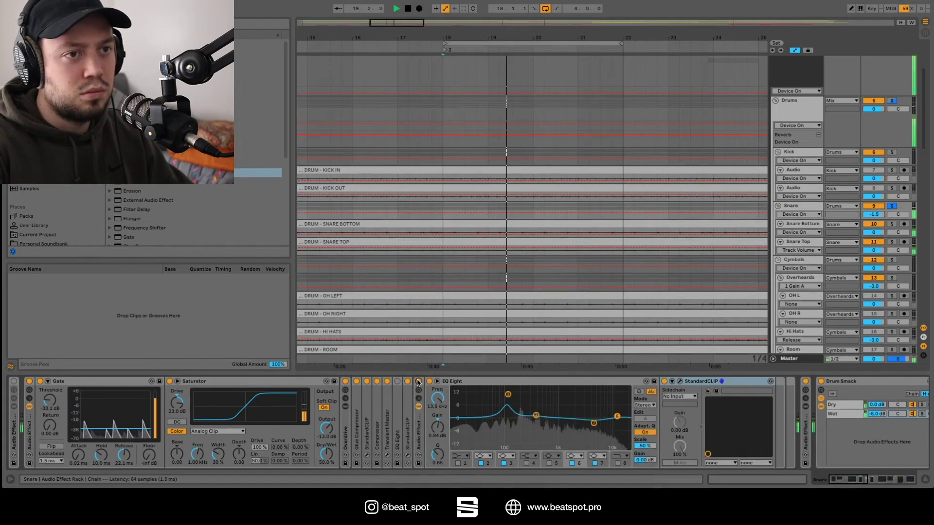
{"action": "left_click", "coordinate": [419, 381]}
{"action": "left_click", "coordinate": [418, 381]}
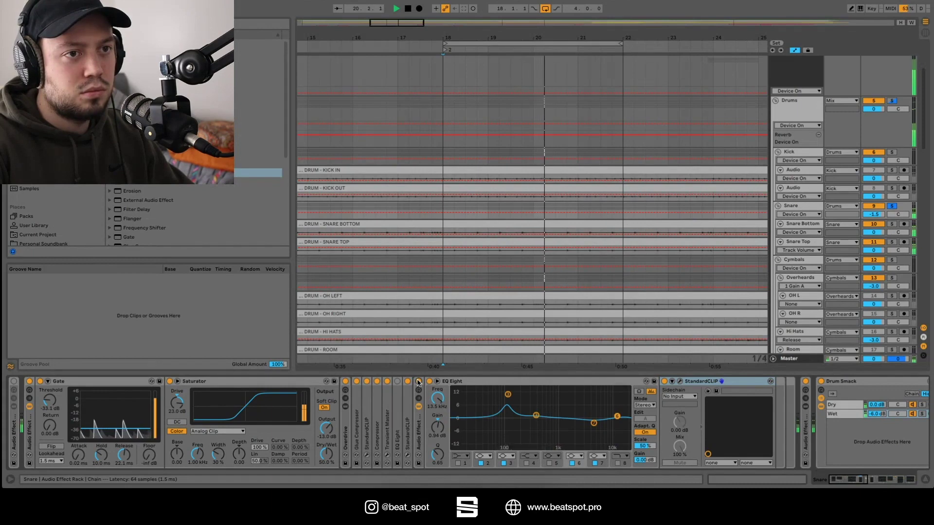
{"action": "left_click", "coordinate": [418, 381]}
{"action": "left_click", "coordinate": [418, 382]}
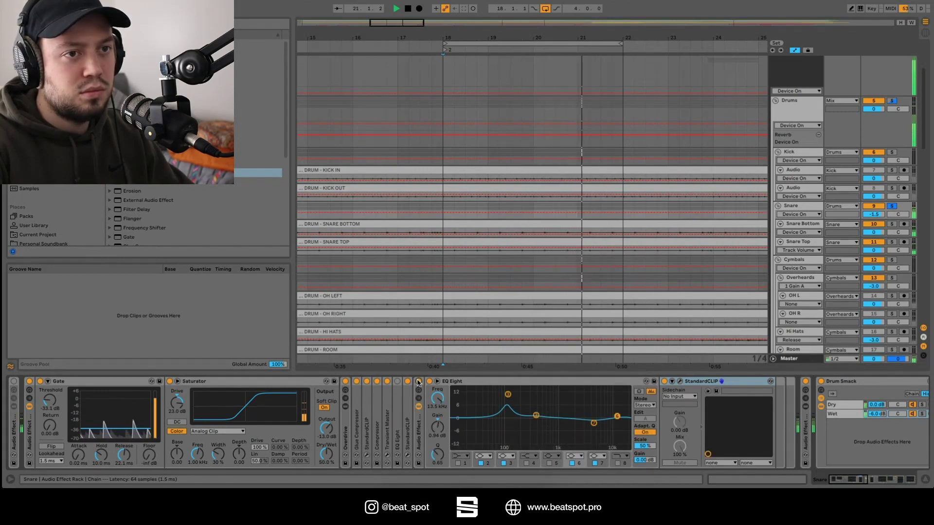
{"action": "left_click", "coordinate": [418, 381]}
{"action": "key", "text": "space"}
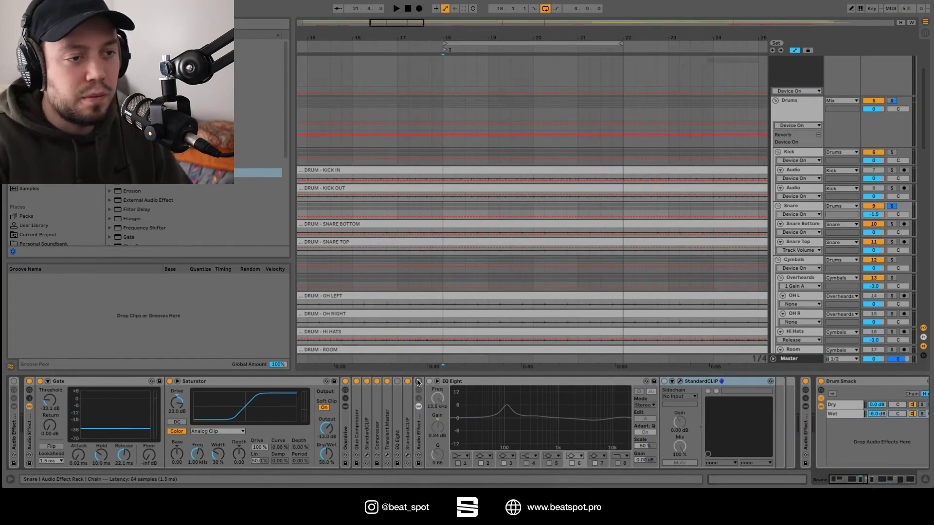
Switch the snare's EQ Eight and StandardCLIP rack back on and open the StandardCLIP plug-in window.
{"action": "left_click", "coordinate": [417, 382]}
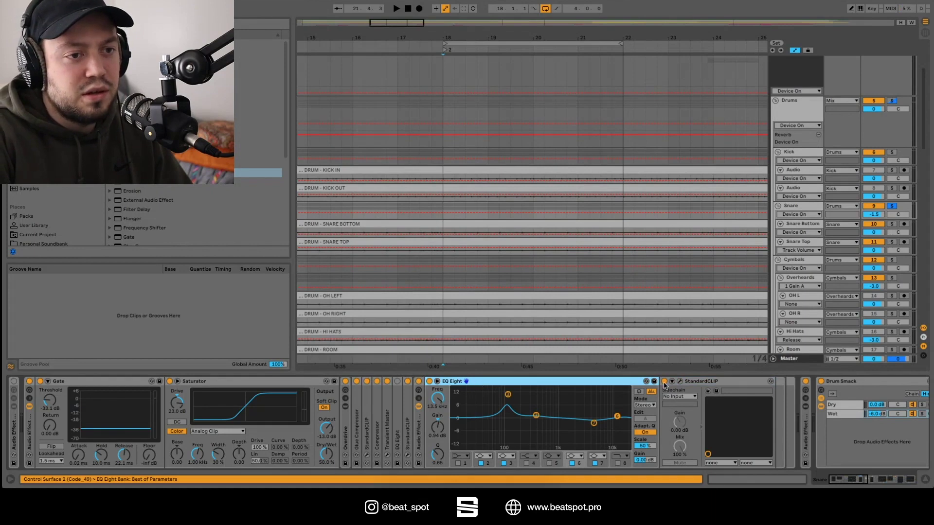
{"action": "left_click", "coordinate": [680, 382]}
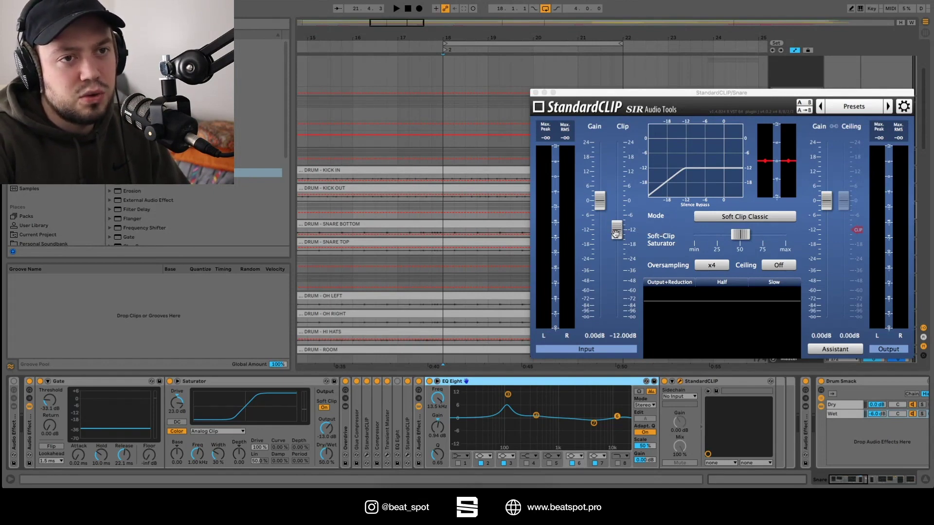
Compare the StandardCLIP levels during snare playback with EQ Eight bypassed and enabled, and close the plug-in window.
{"action": "left_click", "coordinate": [429, 382]}
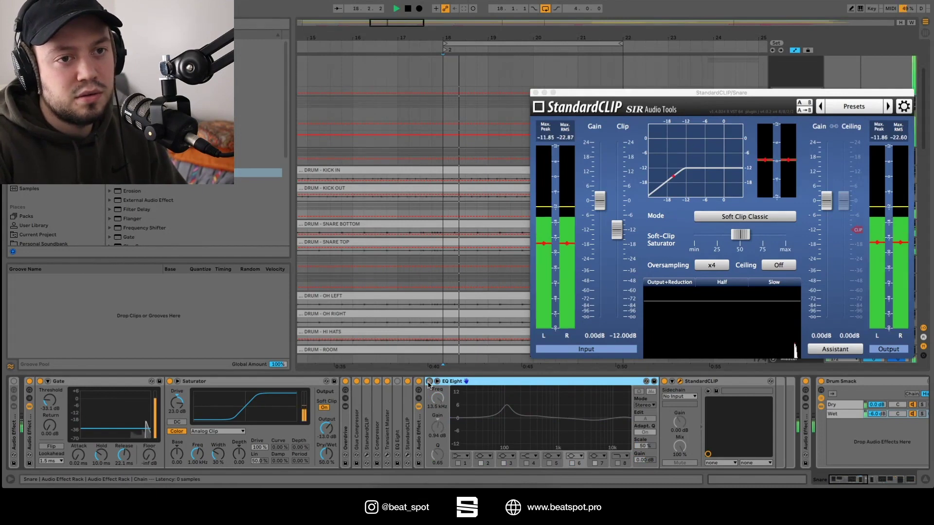
{"action": "key", "text": "space"}
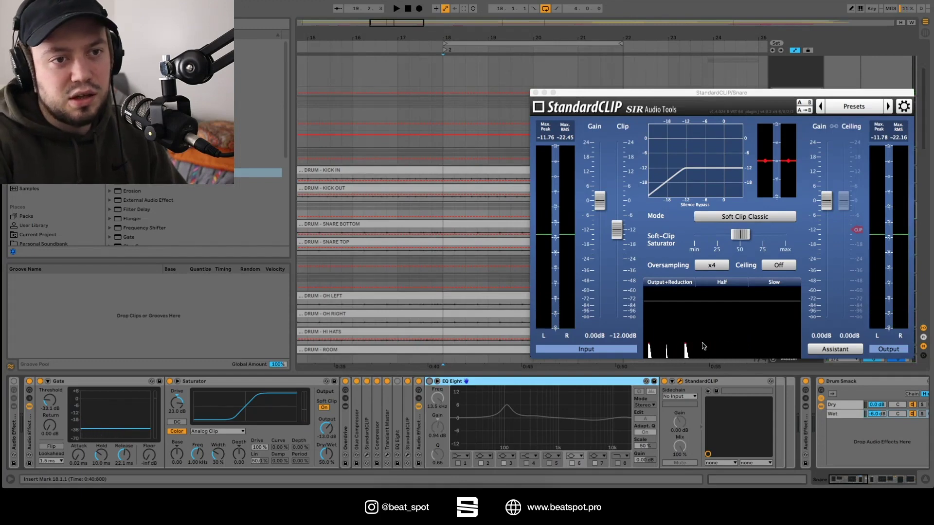
{"action": "left_click", "coordinate": [428, 382]}
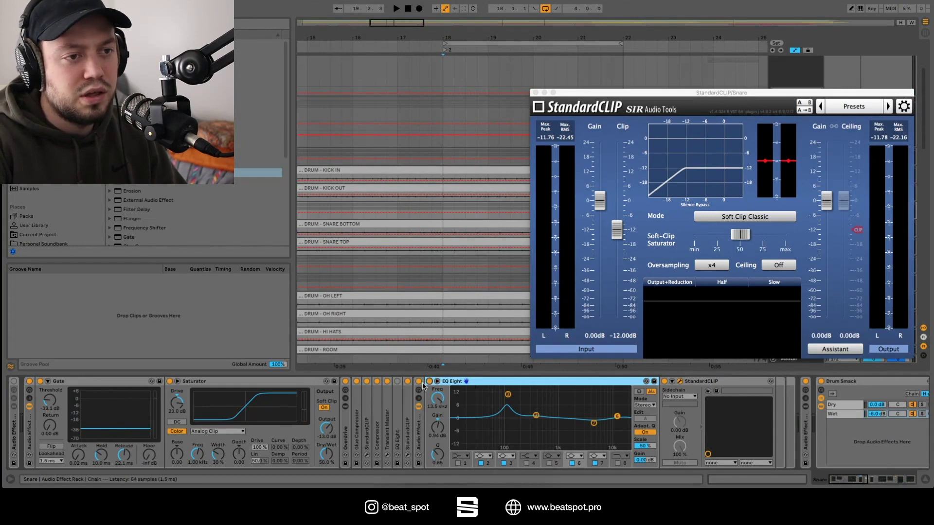
{"action": "key", "text": "space"}
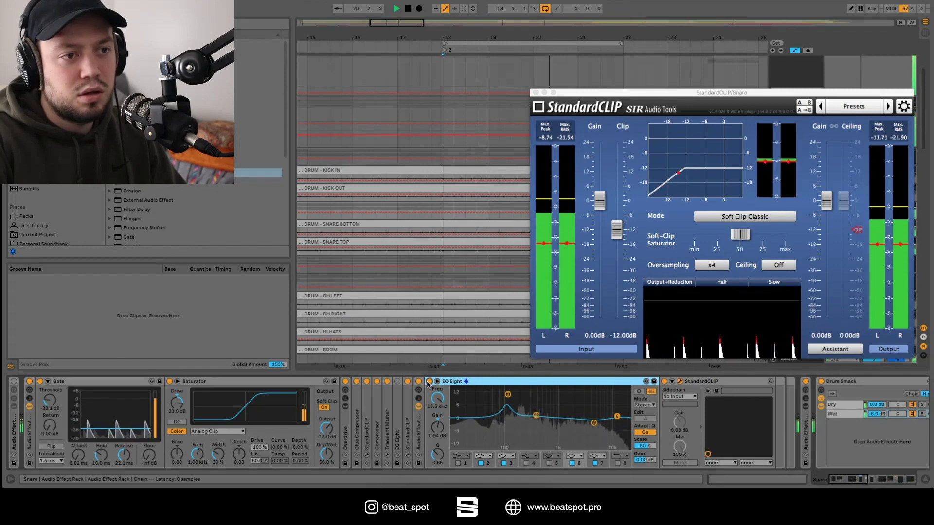
{"action": "left_click", "coordinate": [429, 382]}
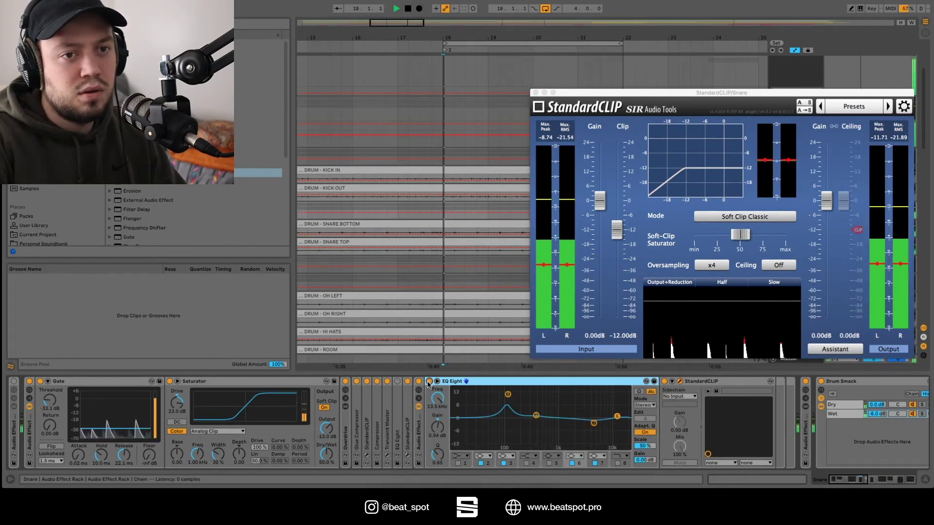
{"action": "key", "text": "space"}
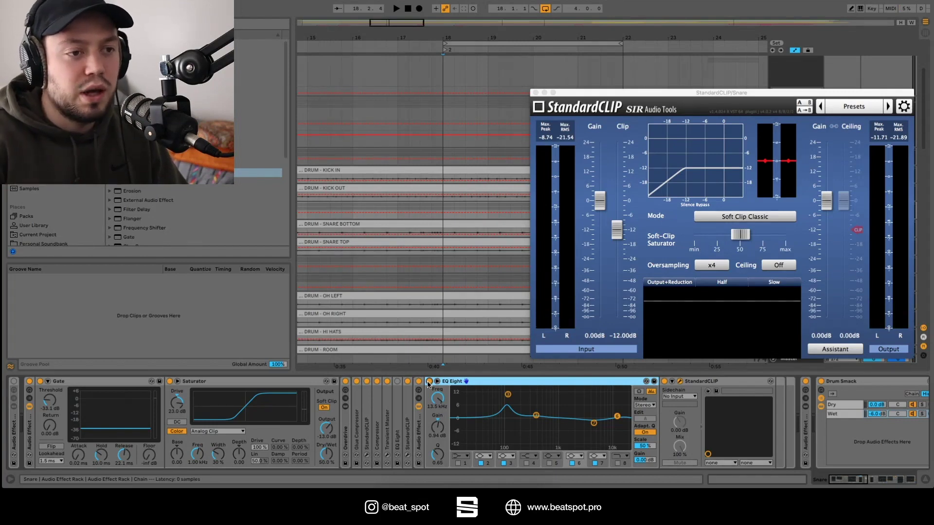
{"action": "left_click", "coordinate": [536, 93]}
Unsolo the Snare group and compare the mix with its EQ Eight and StandardCLIP rack switched on and off.
{"action": "left_click", "coordinate": [892, 206]}
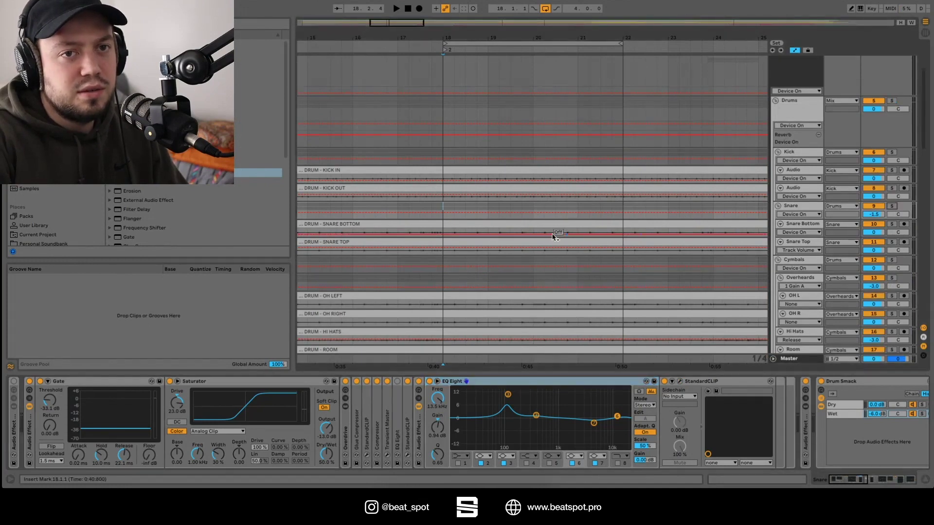
{"action": "key", "text": "space"}
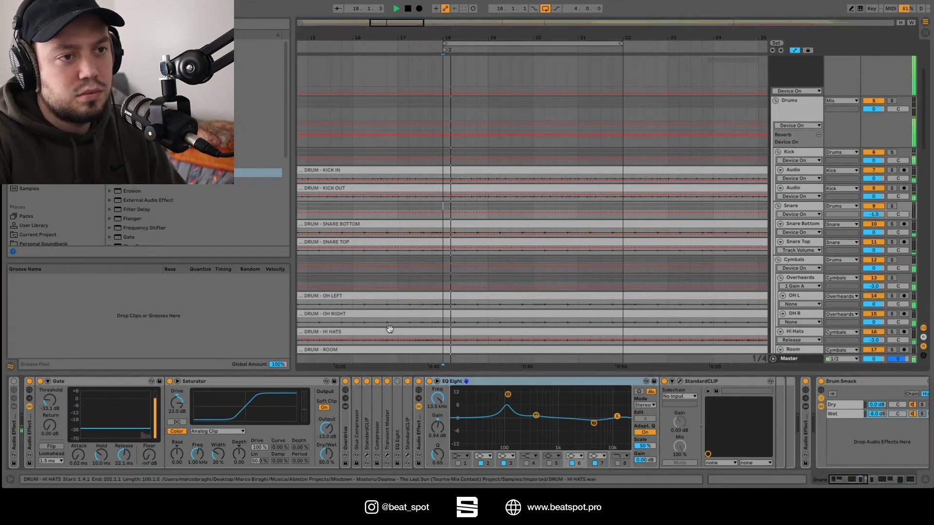
{"action": "left_click", "coordinate": [418, 381]}
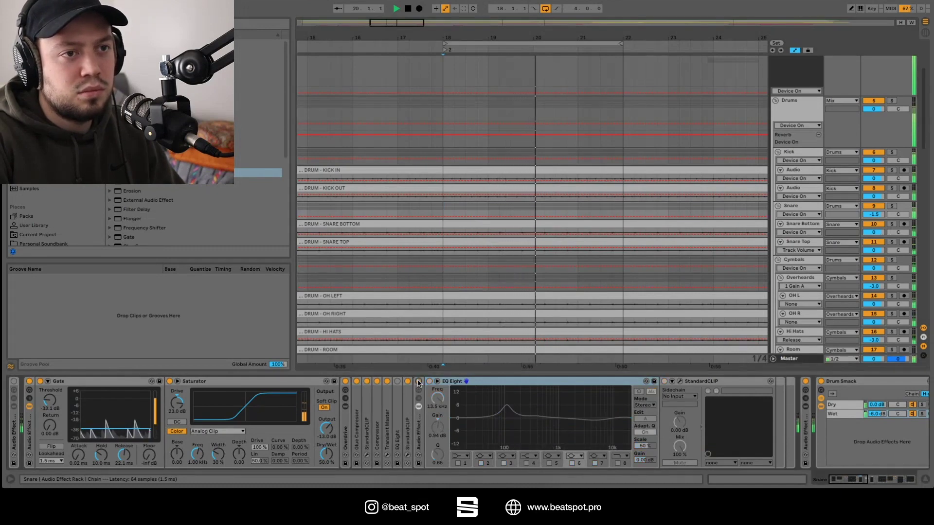
{"action": "left_click", "coordinate": [418, 381]}
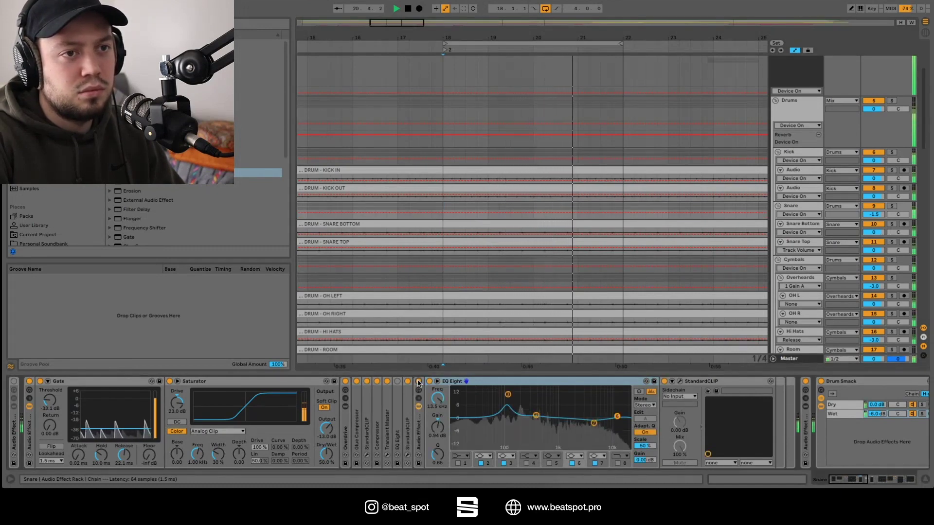
{"action": "left_click", "coordinate": [418, 382]}
{"action": "left_click", "coordinate": [418, 382]}
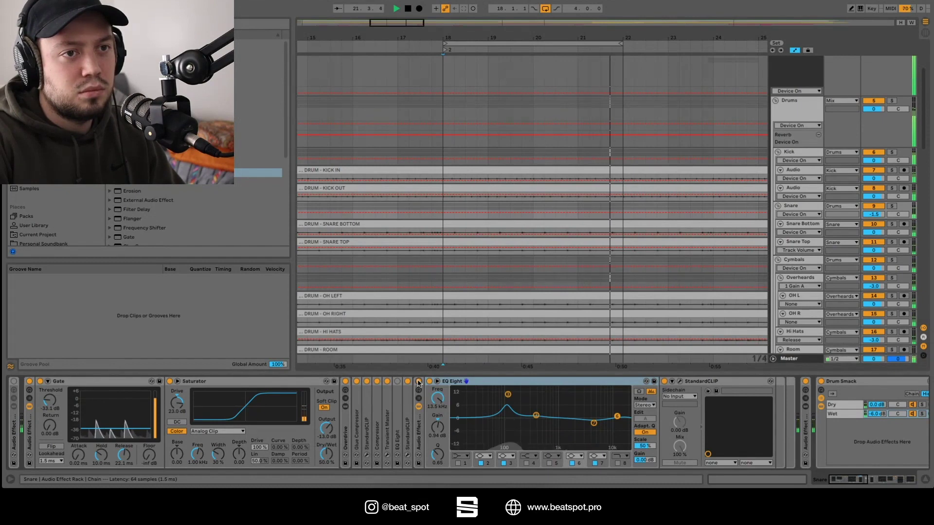
{"action": "left_click", "coordinate": [418, 382]}
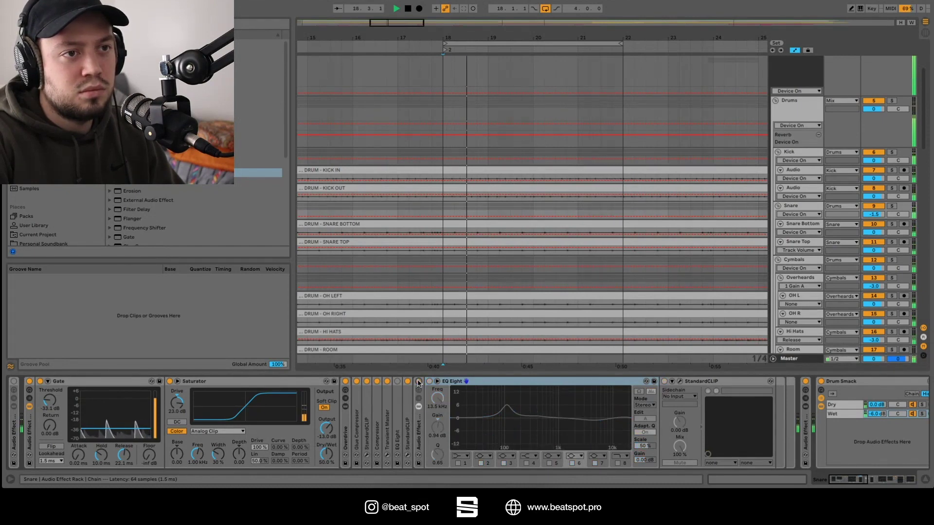
{"action": "left_click", "coordinate": [418, 382]}
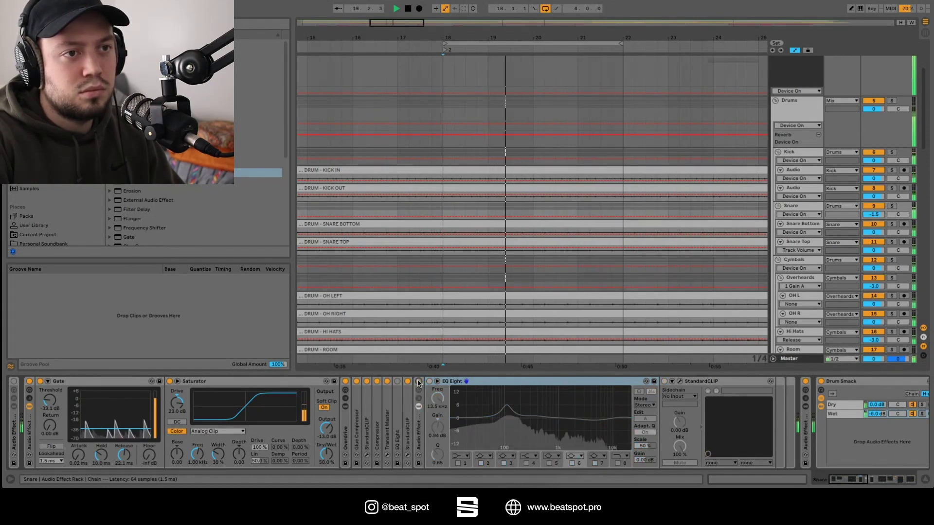
{"action": "left_click", "coordinate": [418, 383]}
{"action": "left_click", "coordinate": [418, 382]}
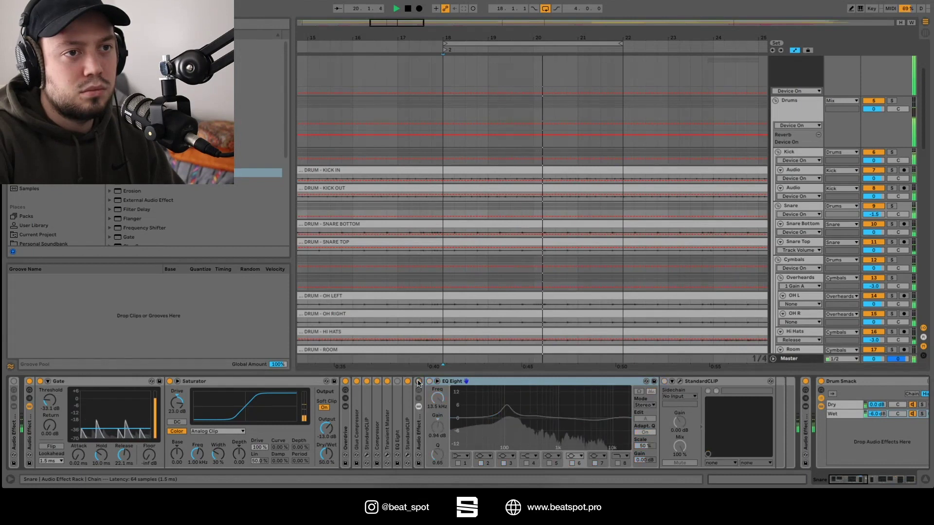
{"action": "left_click", "coordinate": [418, 382]}
{"action": "left_click", "coordinate": [418, 382]}
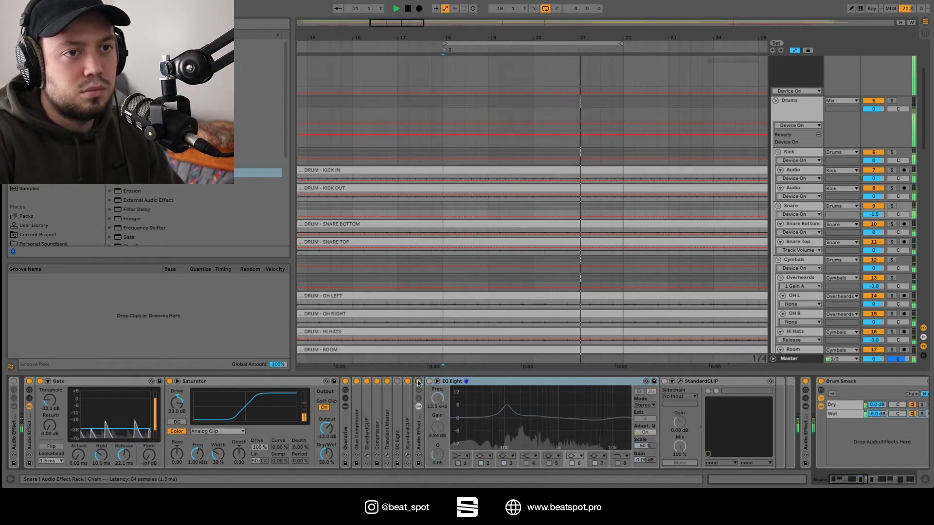
{"action": "left_click", "coordinate": [418, 382]}
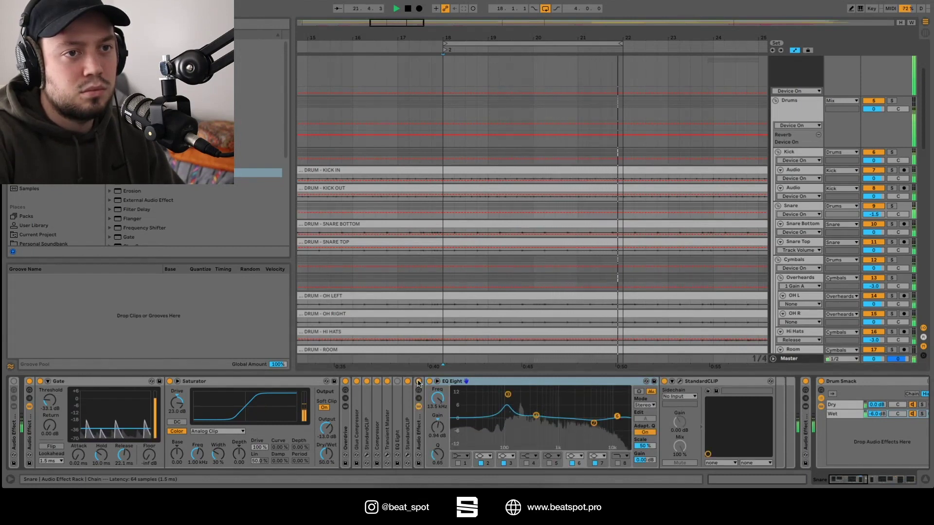
{"action": "key", "text": "space"}
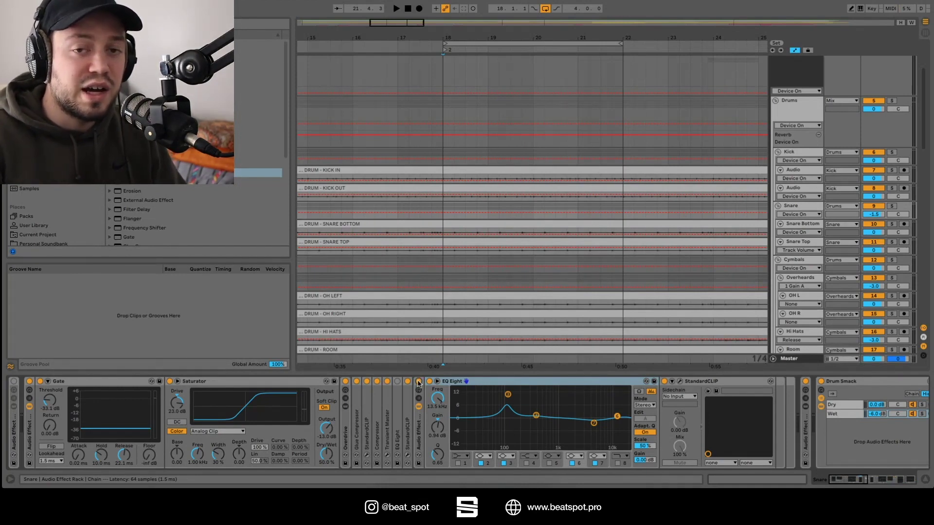
Solo the Snare group, check its loop in EQ Eight, and select the low-frequency boost band.
{"action": "left_click", "coordinate": [481, 382]}
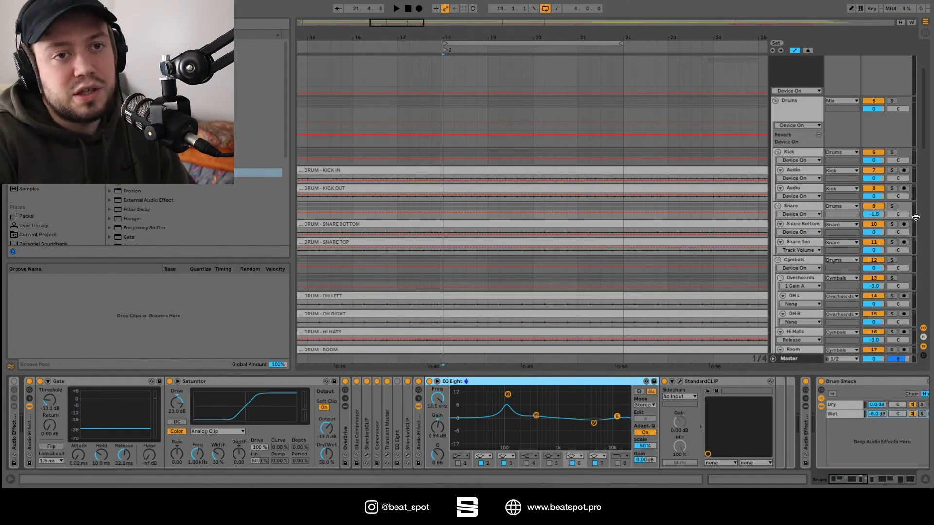
{"action": "left_click", "coordinate": [892, 208]}
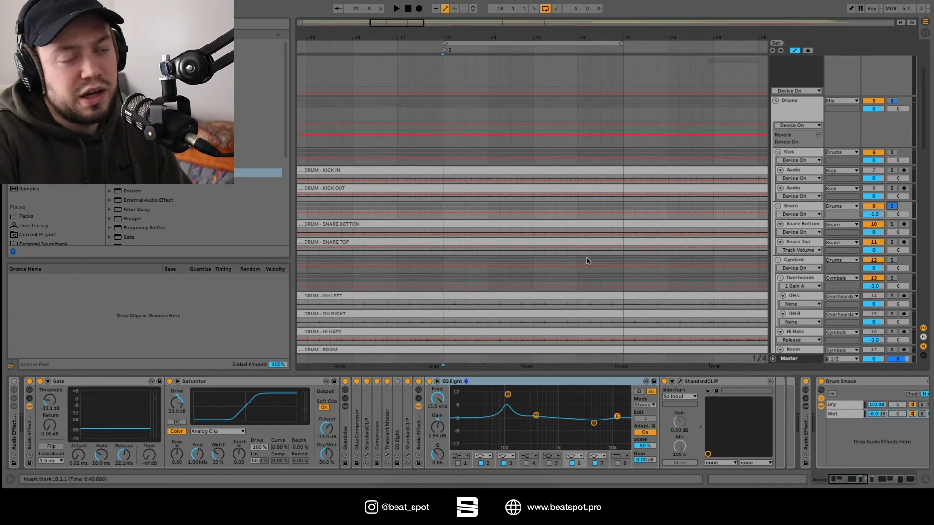
{"action": "key", "text": "space"}
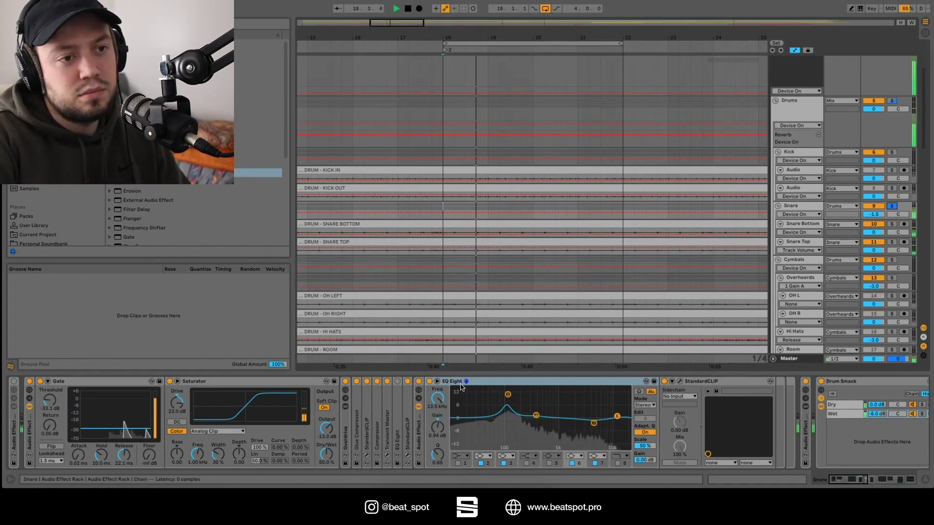
{"action": "key", "text": "space"}
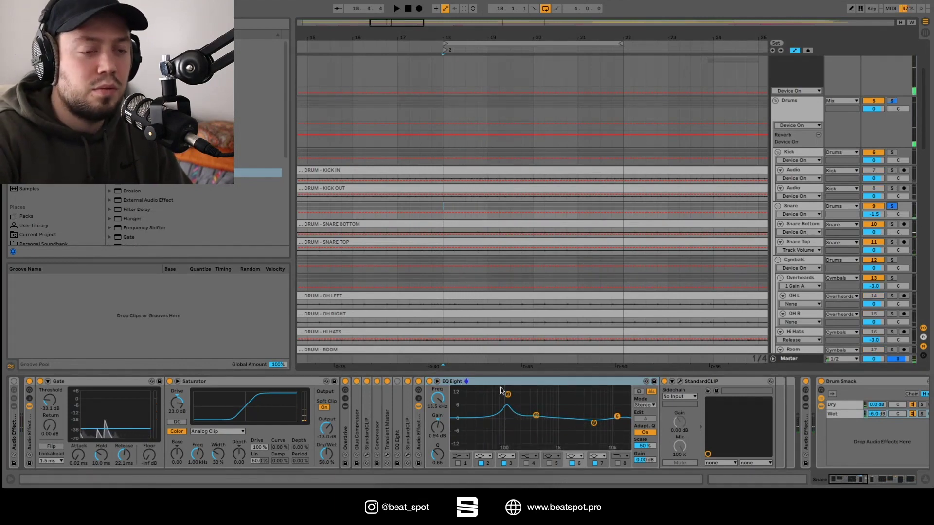
{"action": "left_click", "coordinate": [507, 395]}
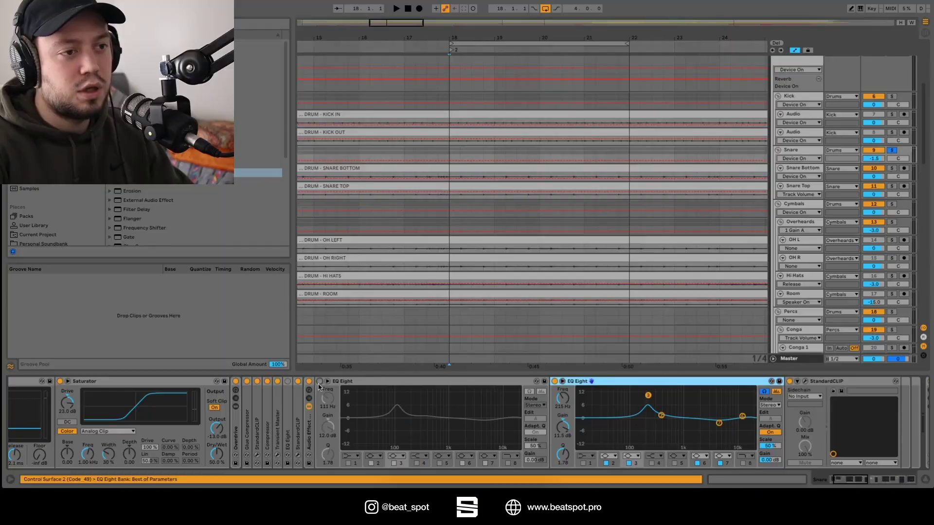
Audition the soloed snare with the 215 Hz boost EQ Eight and with the 111 Hz boost EQ Eight.
{"action": "key", "text": "space"}
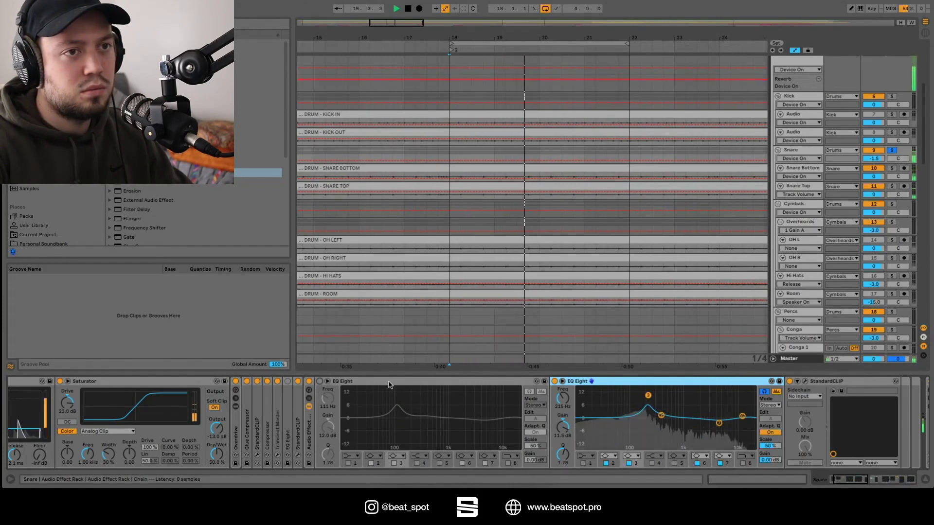
{"action": "key", "text": "space"}
{"action": "left_click", "coordinate": [320, 381]}
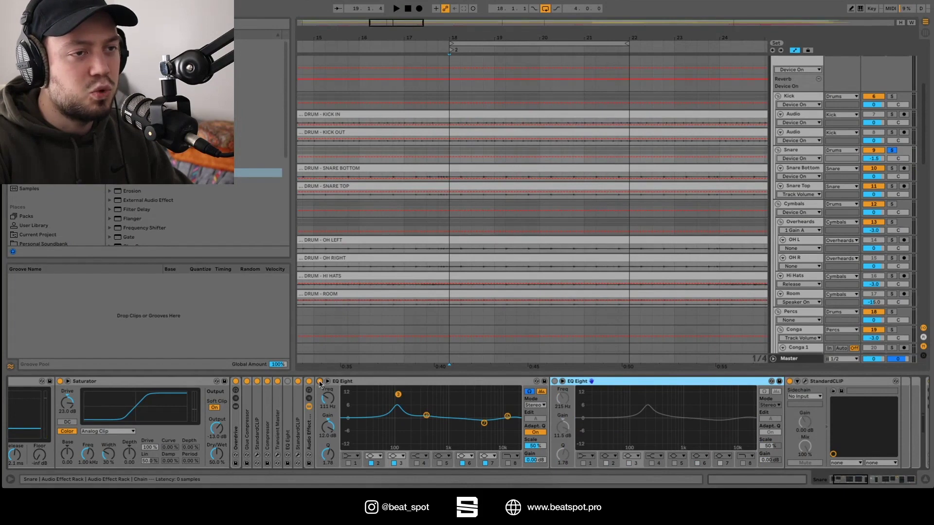
{"action": "key", "text": "space"}
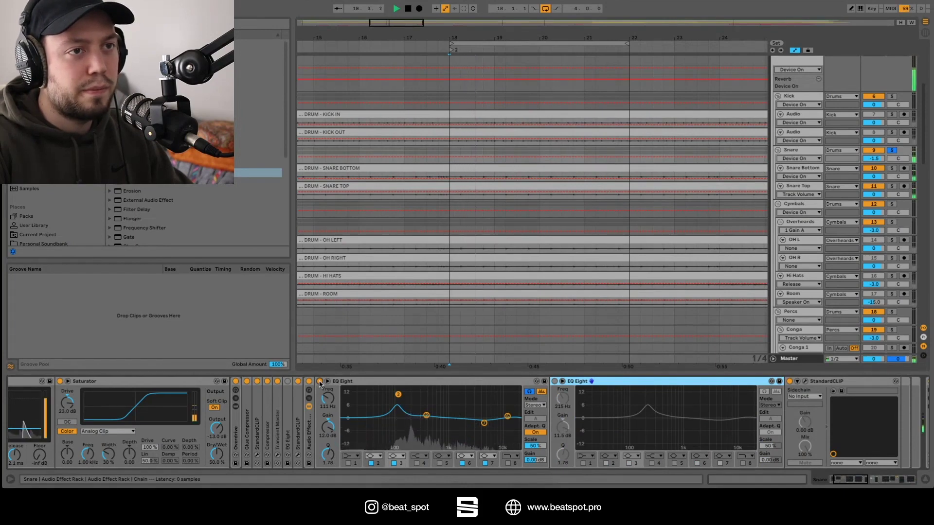